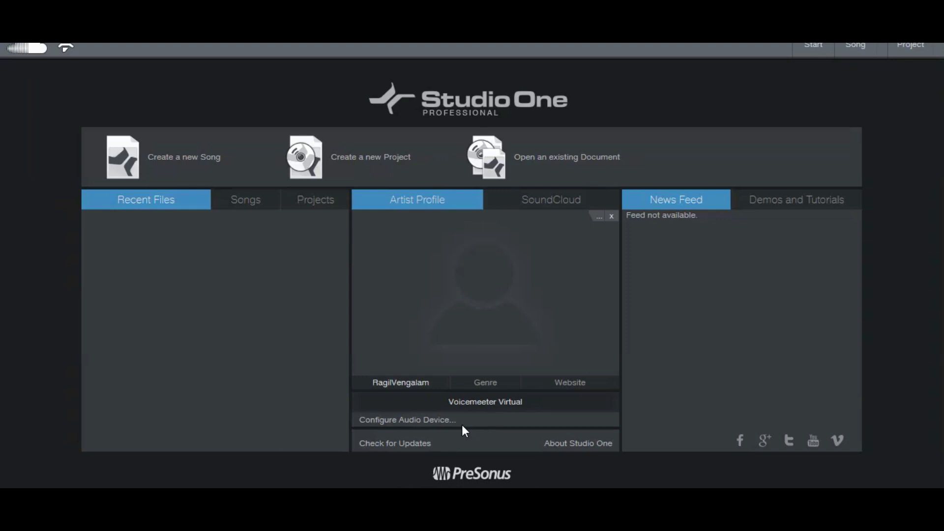
Review the available audio devices in the audio setup and keep Voicemeeter Virtual selected.
click(434, 421)
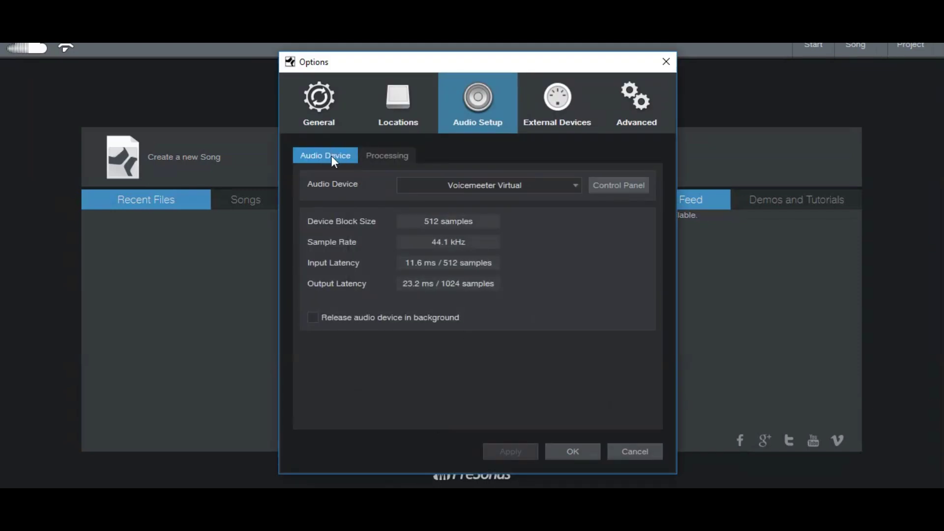
click(575, 186)
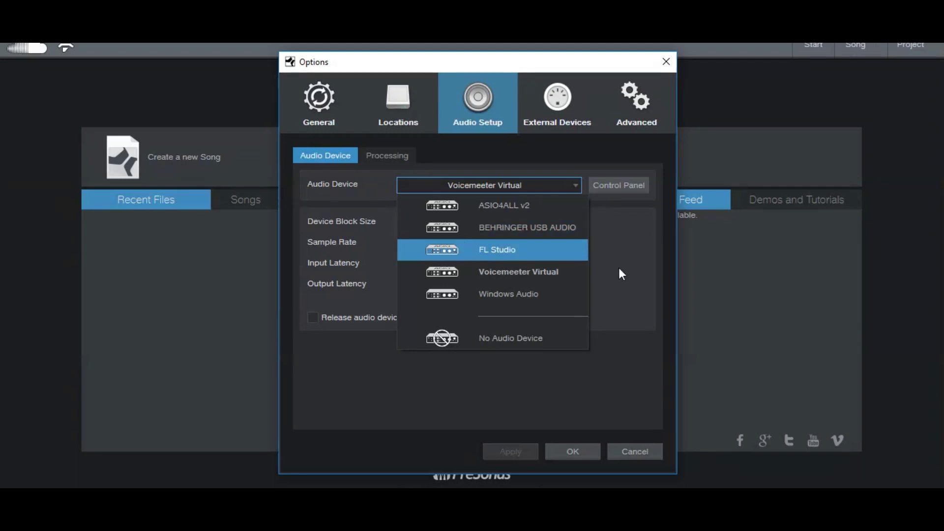
click(655, 278)
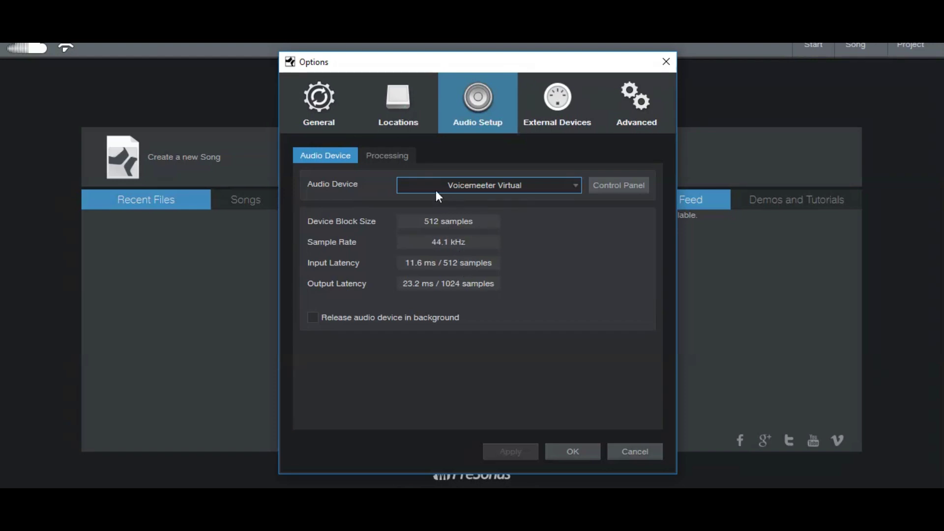
click(583, 460)
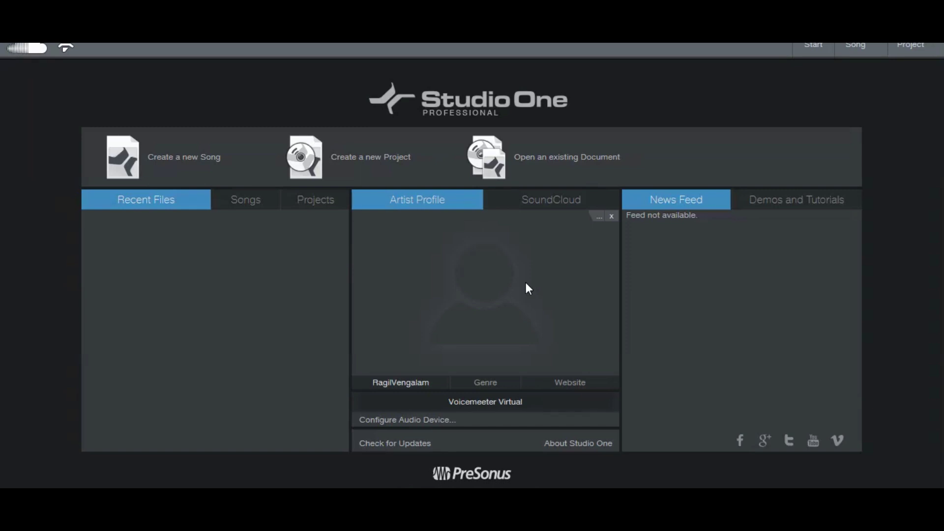
Create a new empty song titled "demo song" with the default save folder and song settings.
click(209, 158)
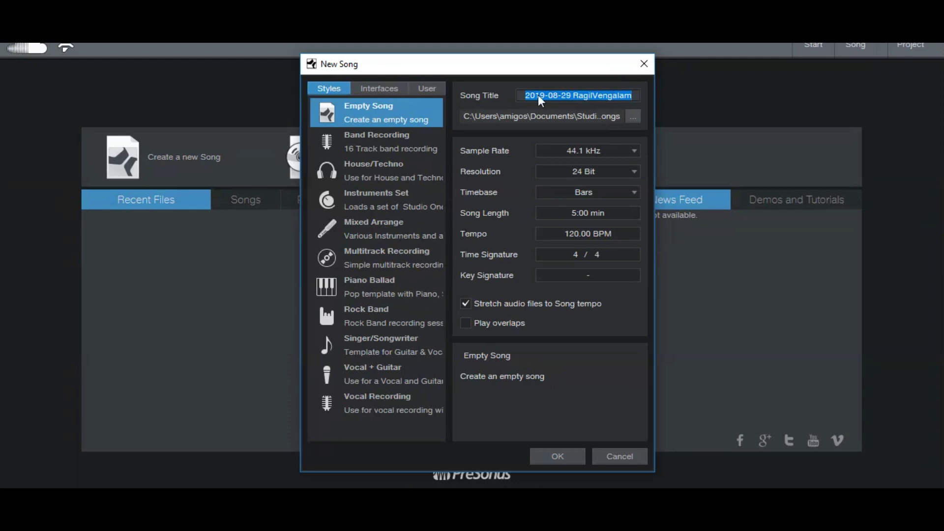
drag(639, 94, 483, 100)
text(demo )
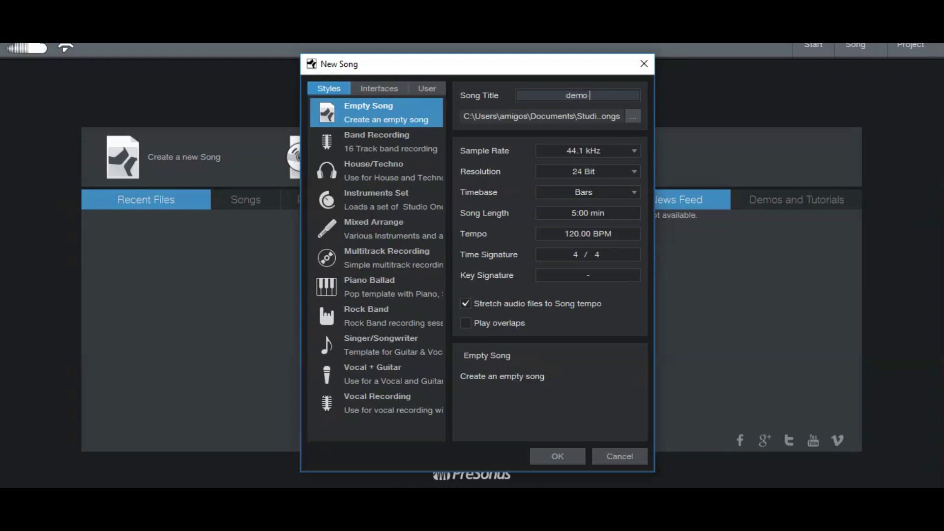
text(song)
click(632, 117)
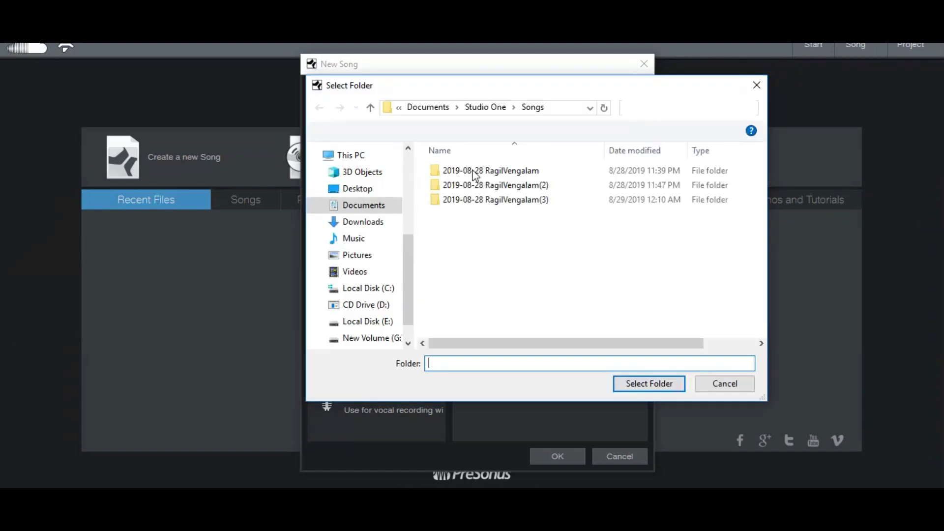
click(756, 85)
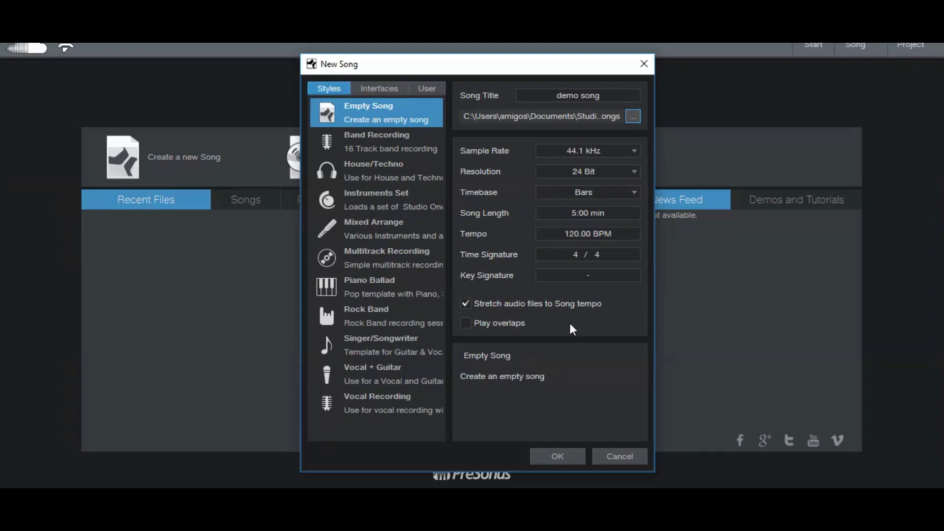
click(569, 454)
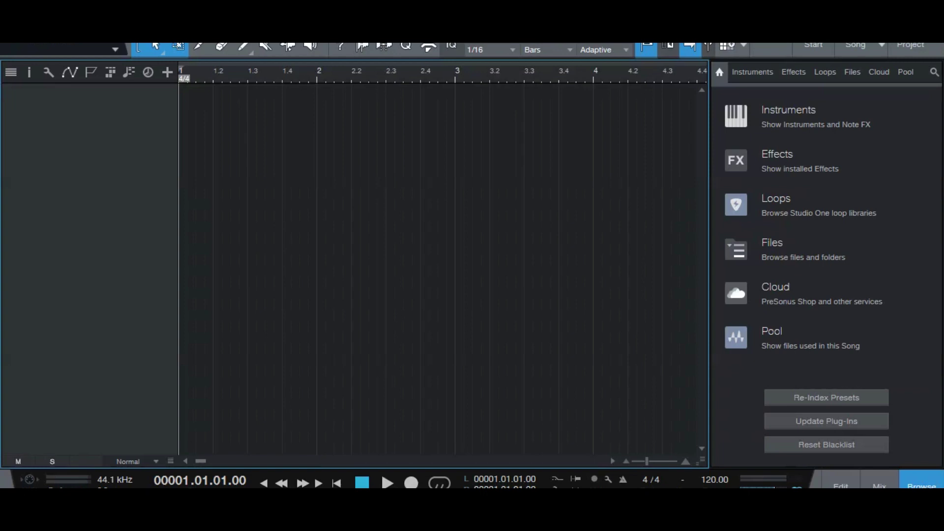
key(alt+e)
key(Right)
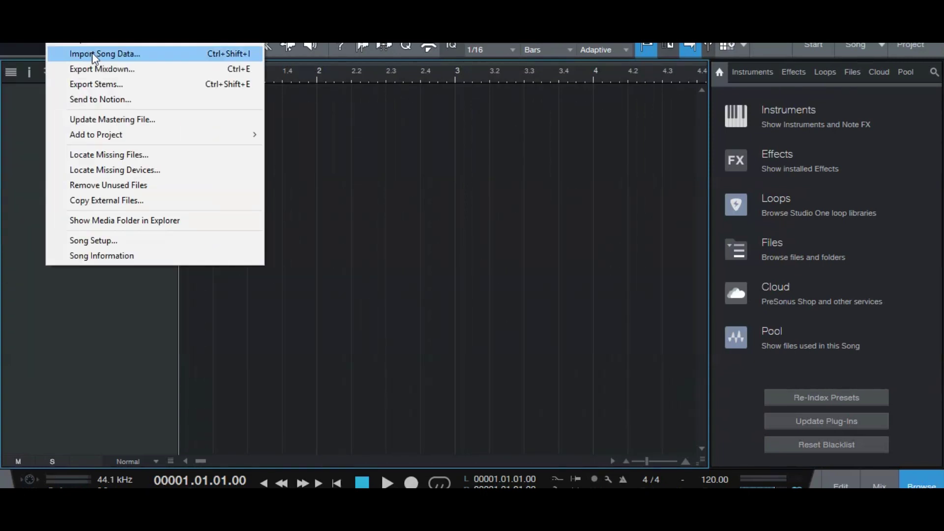
key(Right)
key(Right)
key(Right)
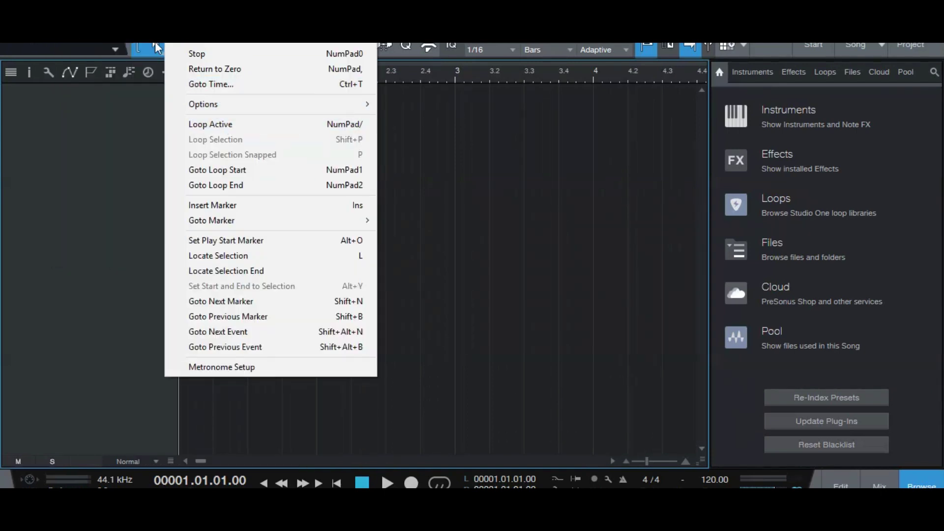
click(46, 173)
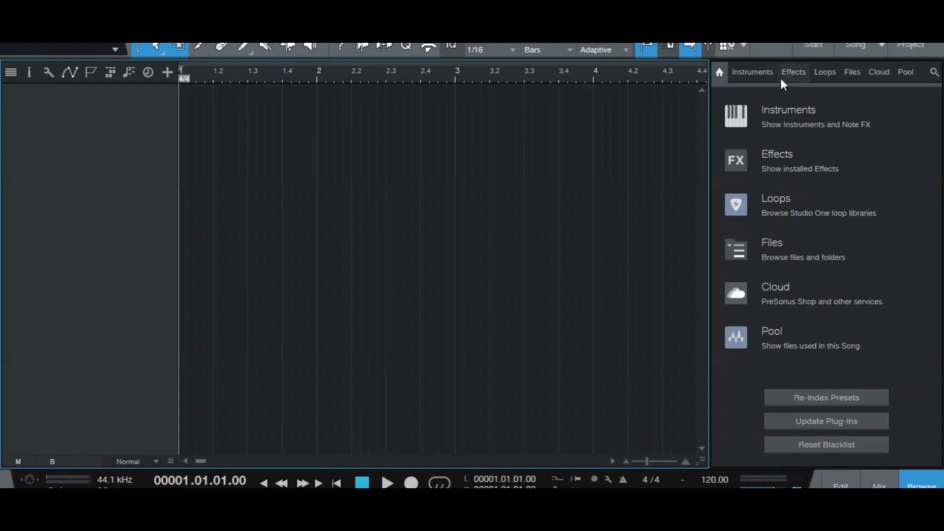
Browse the installed instruments and effects, looking into the FX Chains, Mix FX and PreSonus effect folders.
click(762, 78)
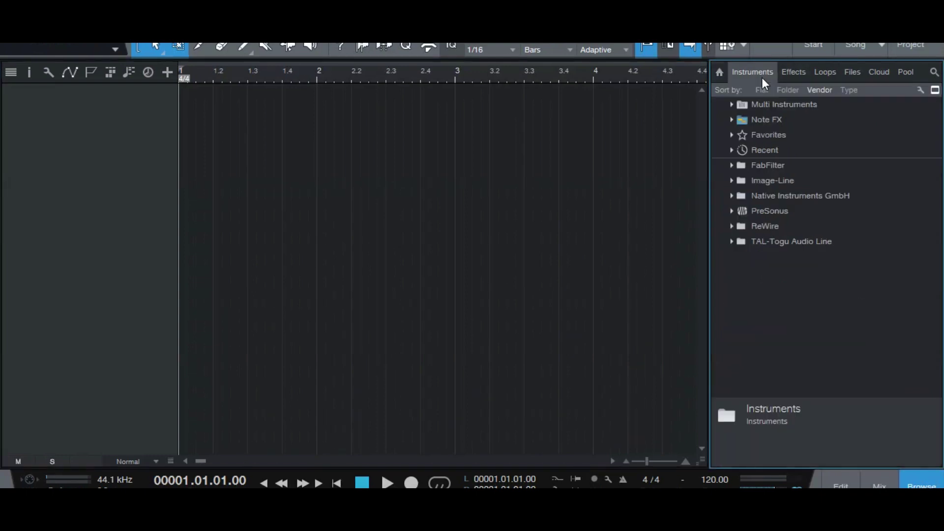
click(809, 75)
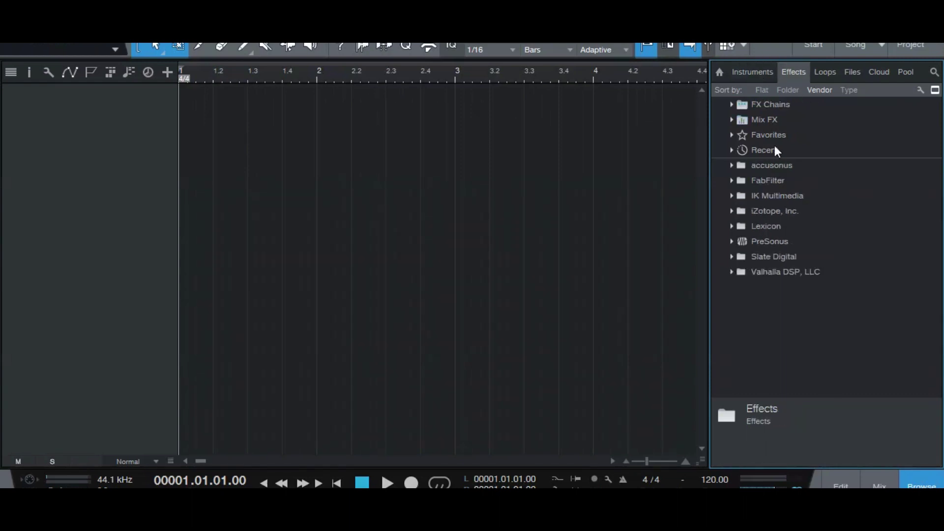
click(752, 72)
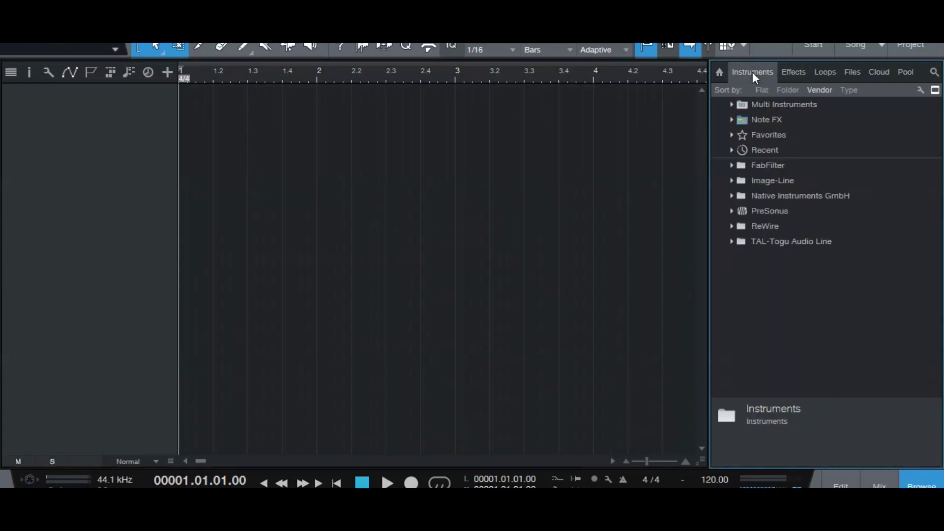
click(792, 73)
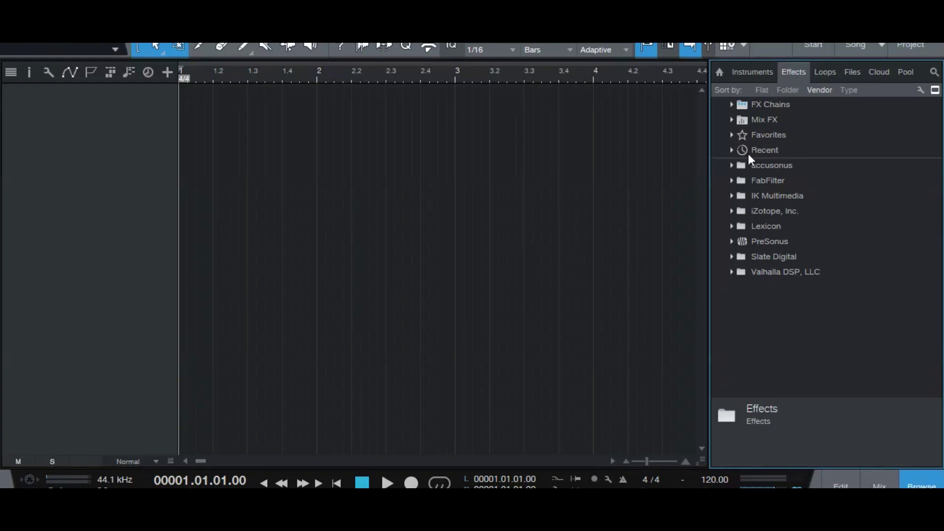
click(731, 105)
click(731, 105)
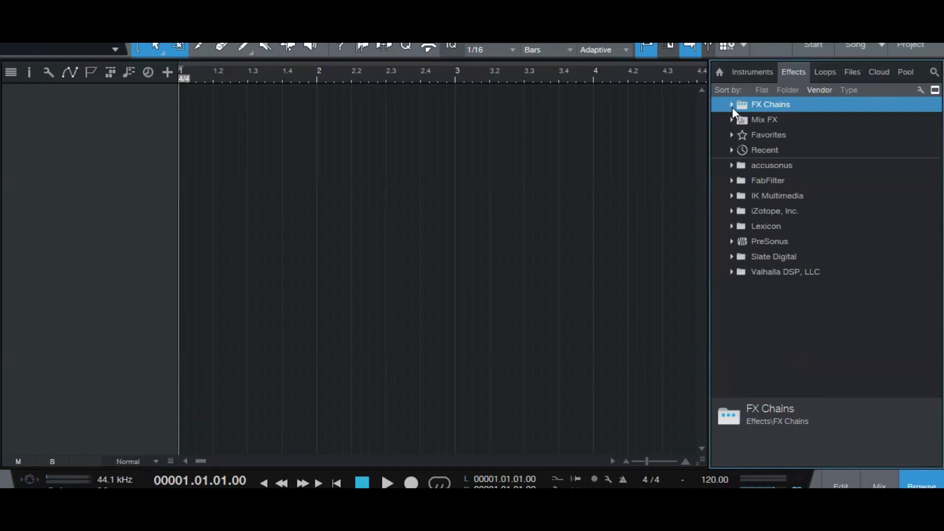
click(733, 123)
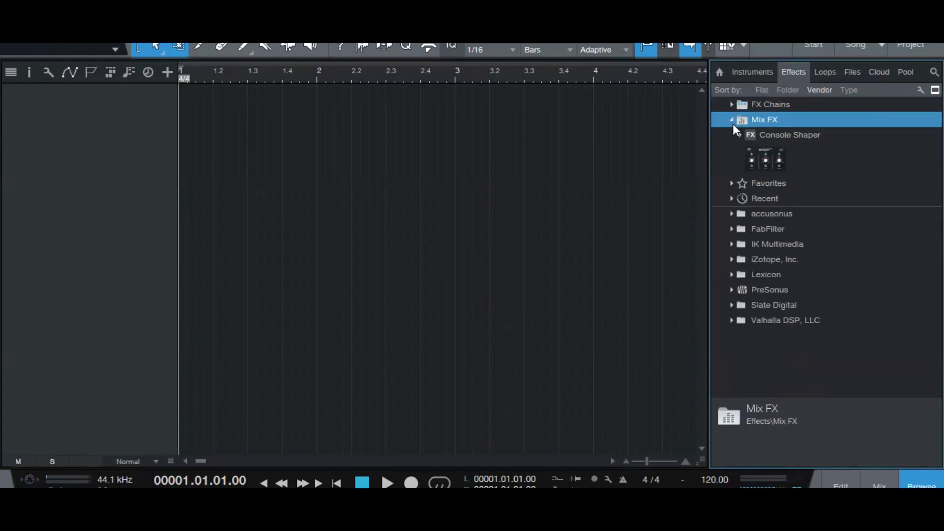
click(732, 123)
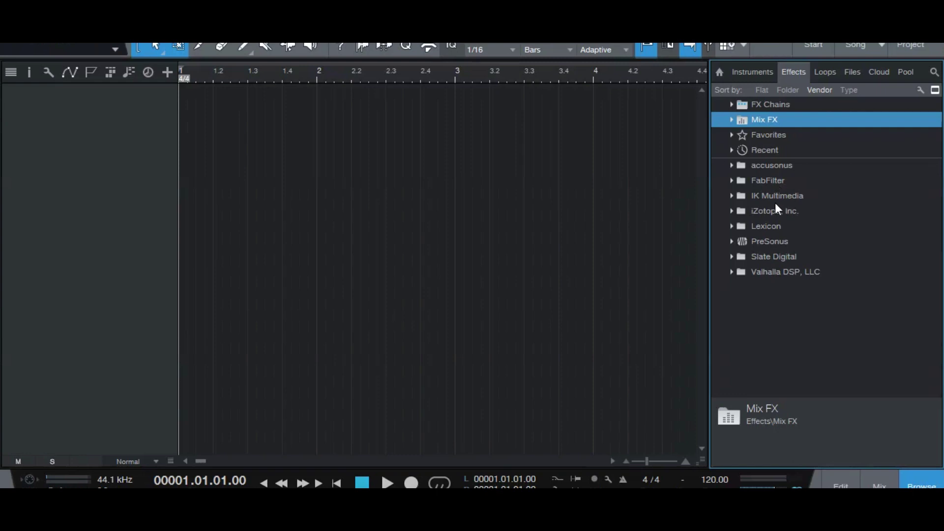
click(732, 242)
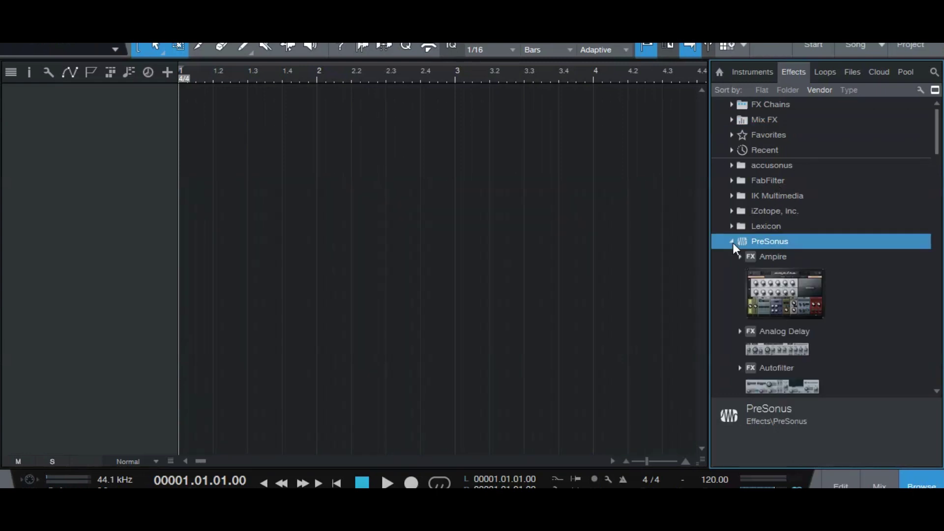
drag(936, 144, 939, 124)
click(732, 242)
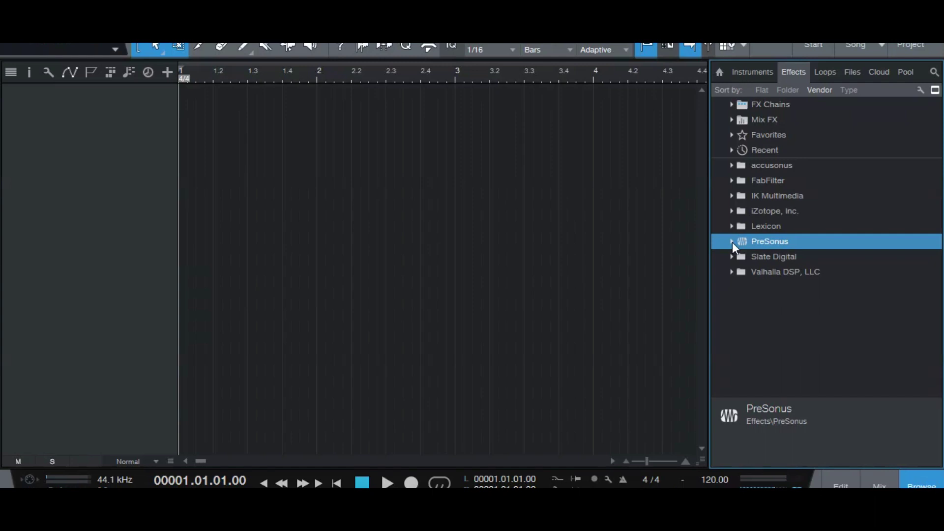
click(733, 242)
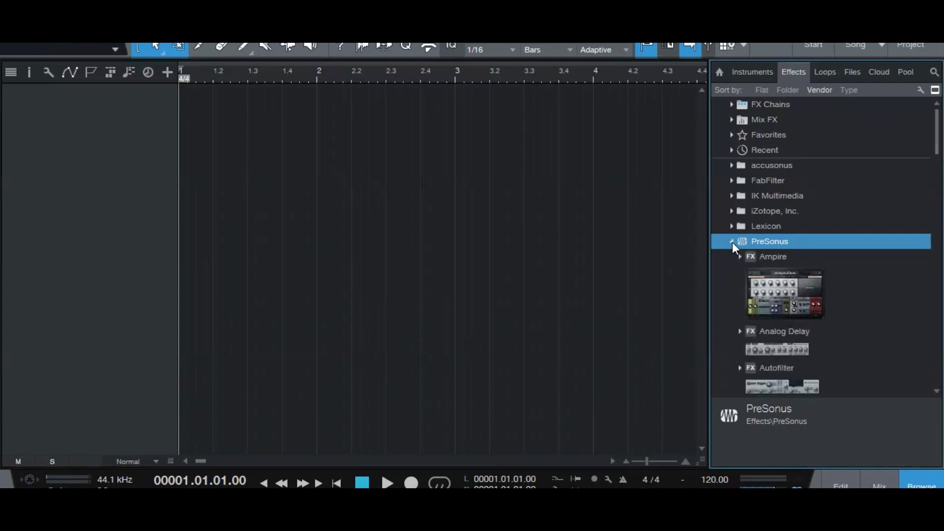
click(733, 242)
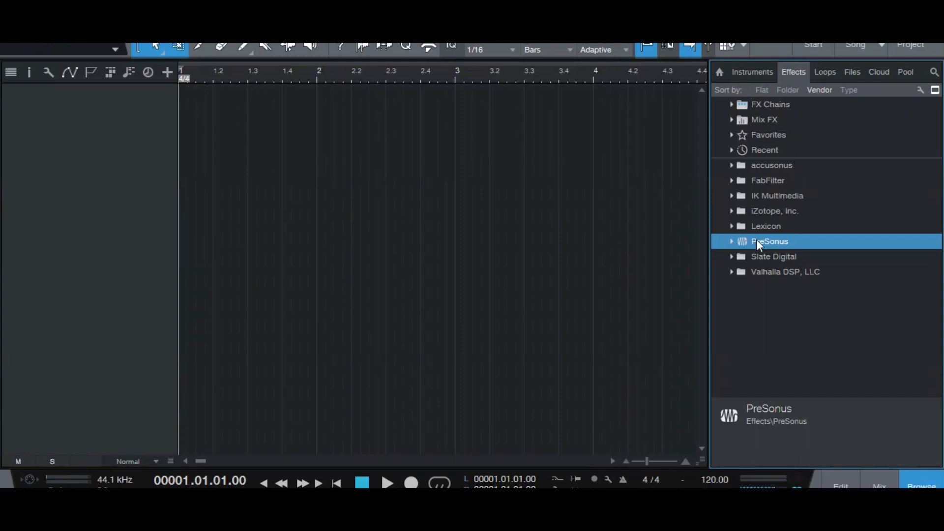
Switch to File Explorer and import "Aalila kaavile - Pattalam" from the C: drive's "Selected song #1" folder at the start of the arrangement.
click(79, 100)
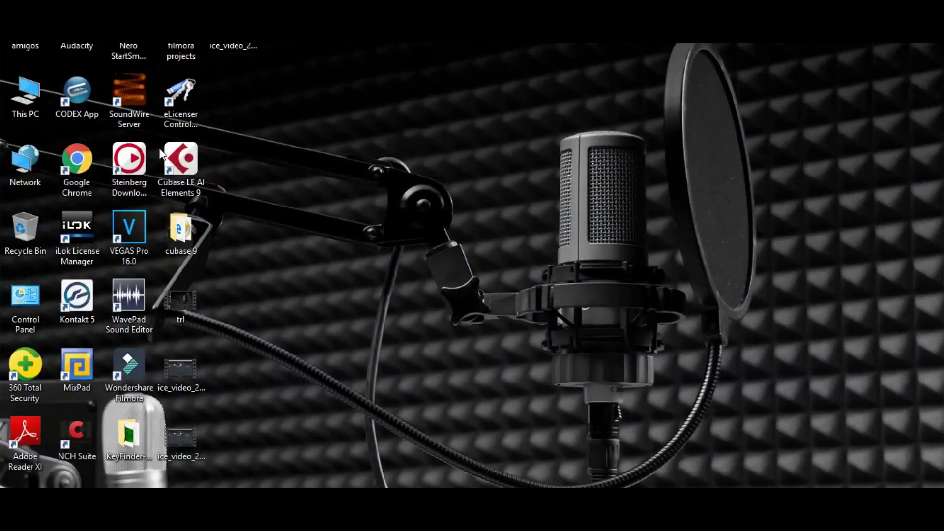
double_click(22, 110)
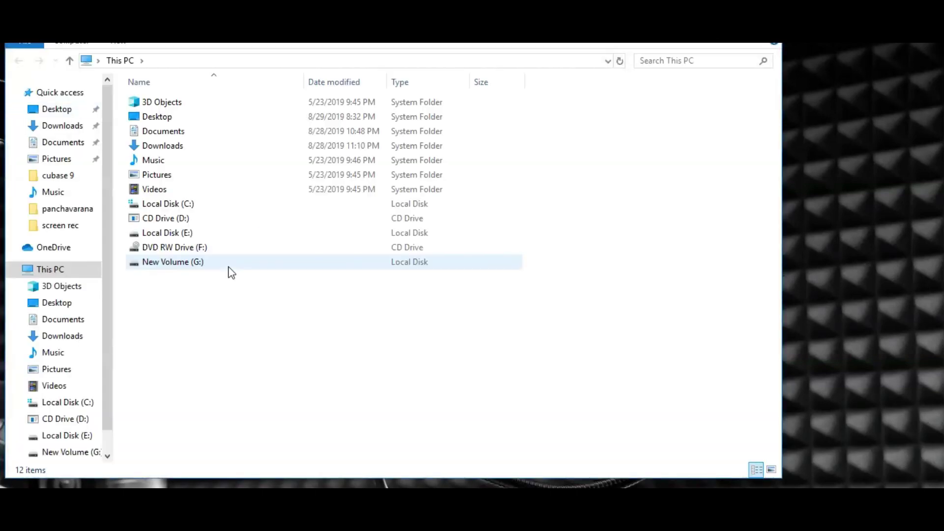
double_click(191, 210)
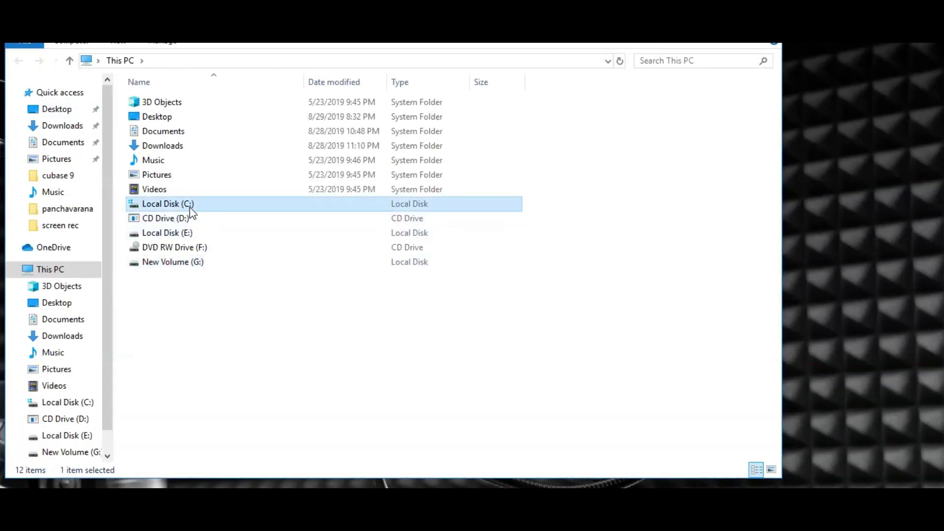
double_click(182, 190)
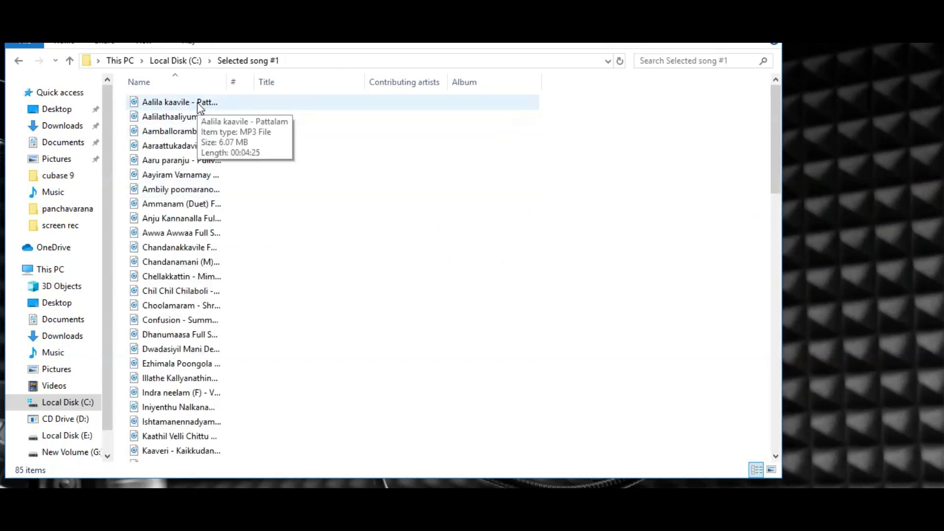
mouse_move(197, 102)
mouse_down()
mouse_move(451, 353)
mouse_move(545, 484)
mouse_move(590, 487)
mouse_move(569, 486)
mouse_move(391, 284)
mouse_move(175, 92)
mouse_move(194, 107)
mouse_up()
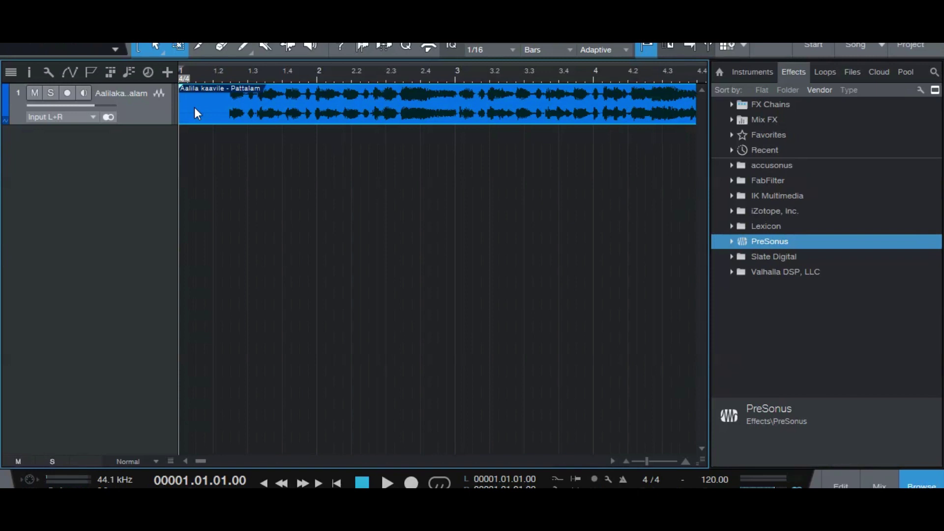
Examine the imported song's waveform in detail and at full length, and play back its opening.
scroll(193, 107, down, 8)
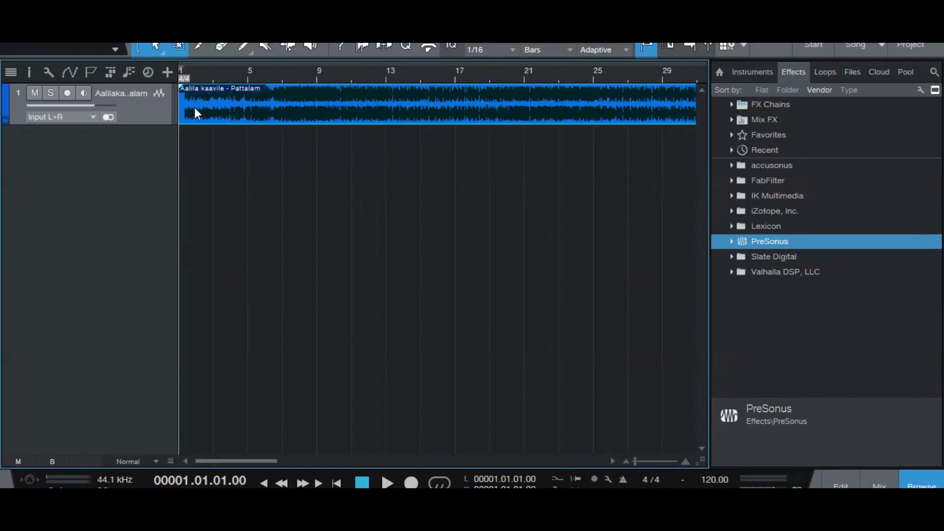
scroll(194, 109, down, 2)
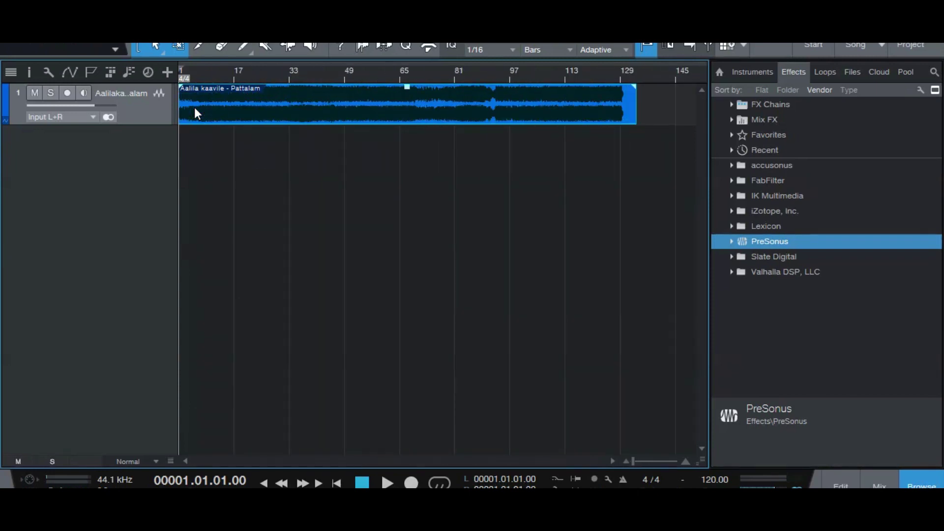
scroll(194, 109, up, 10)
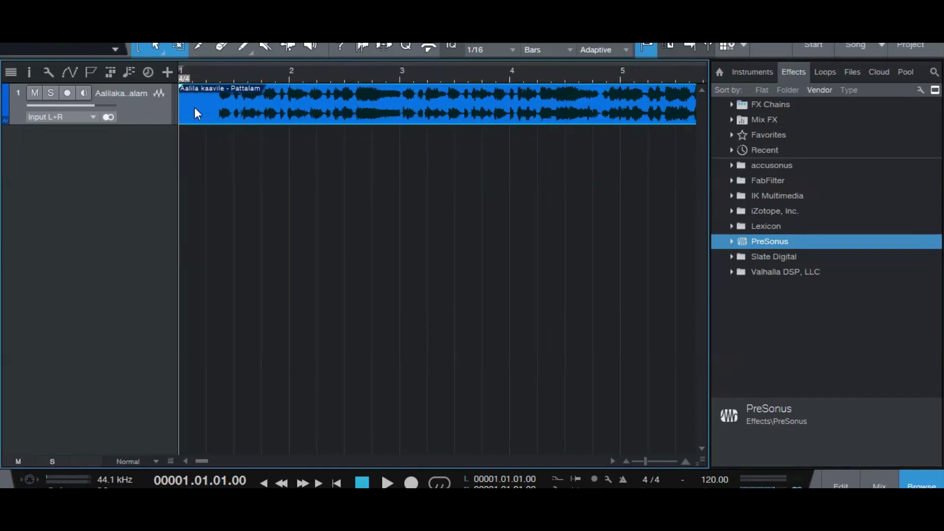
scroll(194, 113, up, 4)
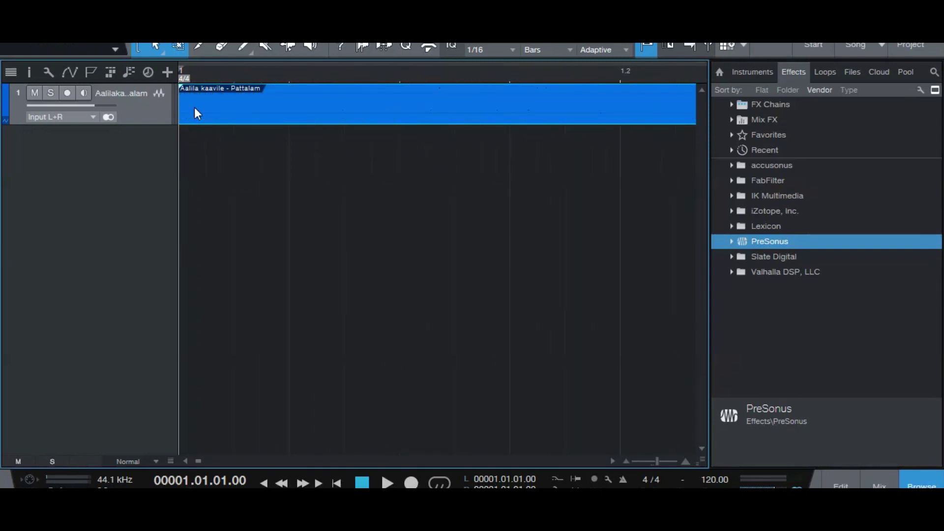
scroll(194, 113, down, 4)
scroll(194, 109, down, 10)
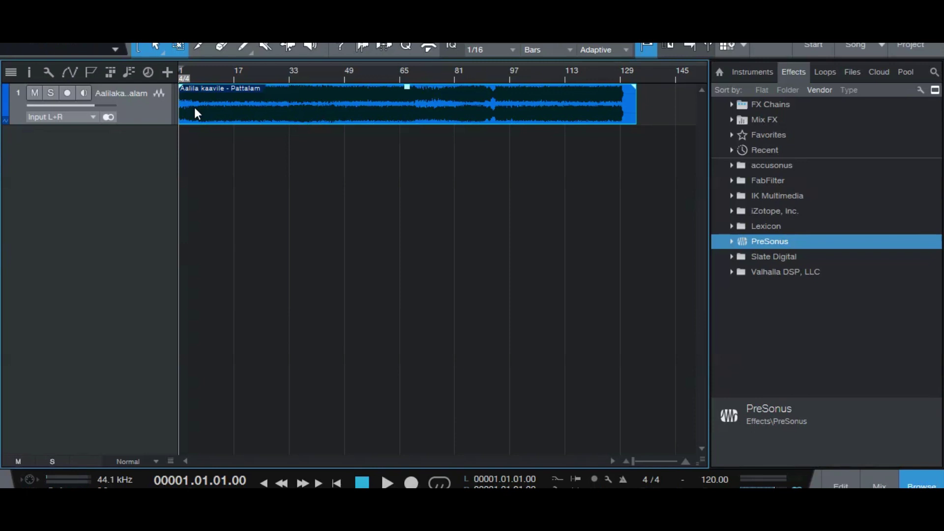
key(space)
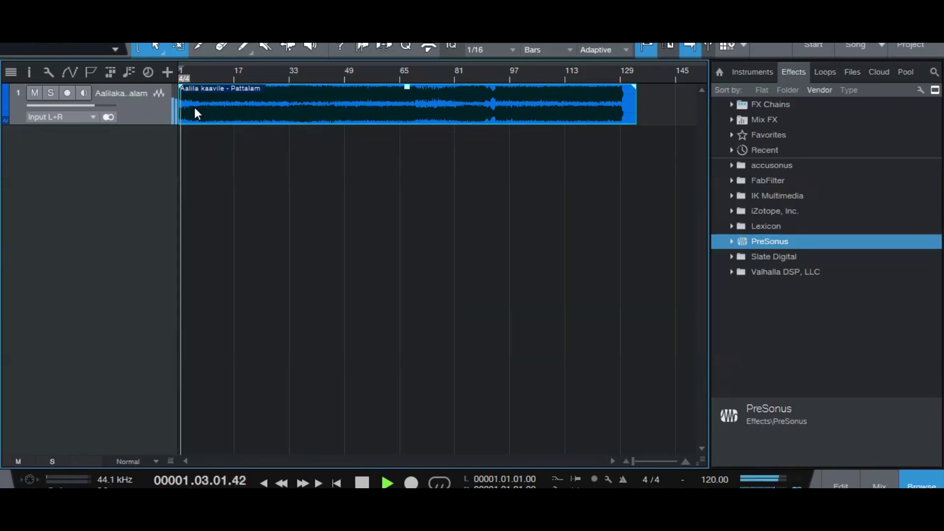
key(space)
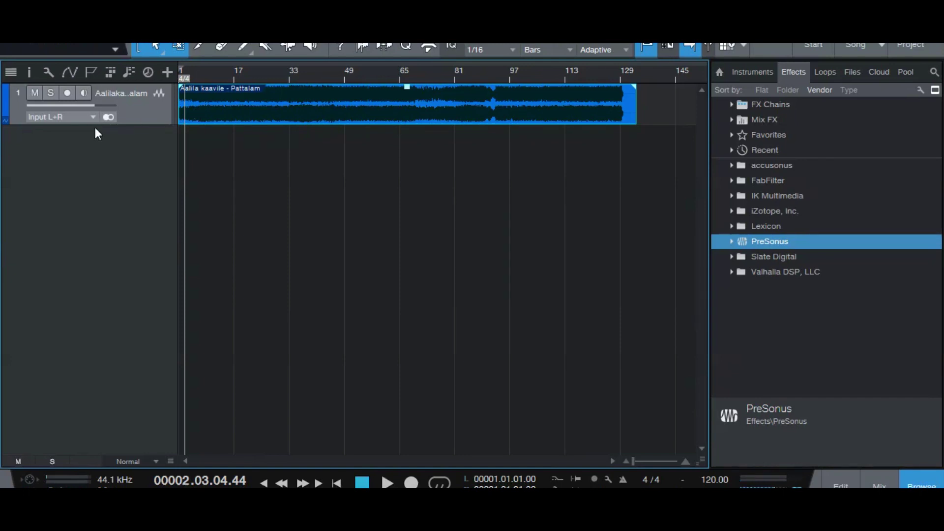
Add a mono audio track below the song track, name it "vox", and check its input choices.
right_click(107, 152)
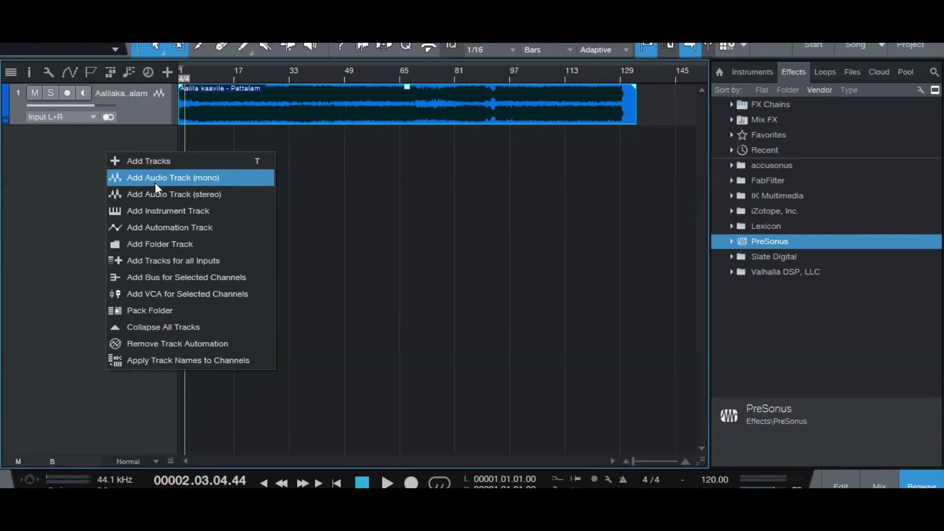
click(220, 183)
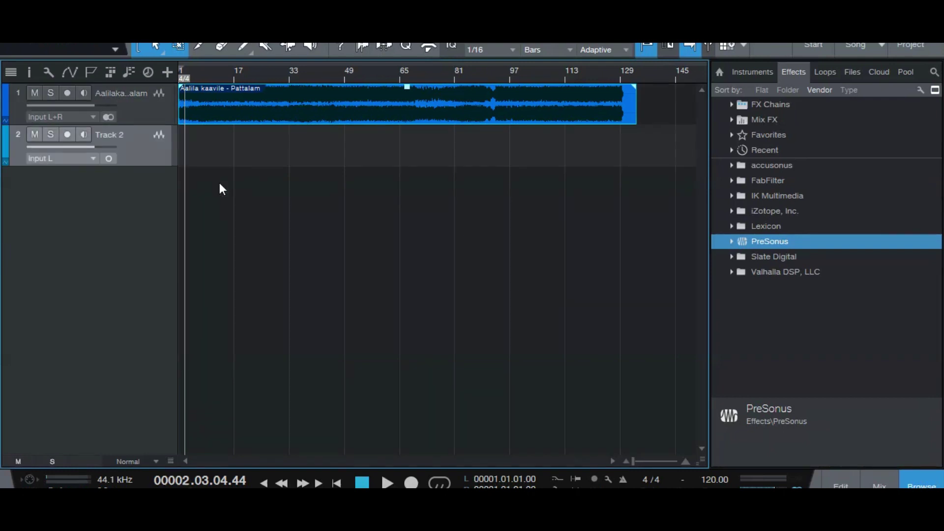
double_click(114, 134)
text(vox)
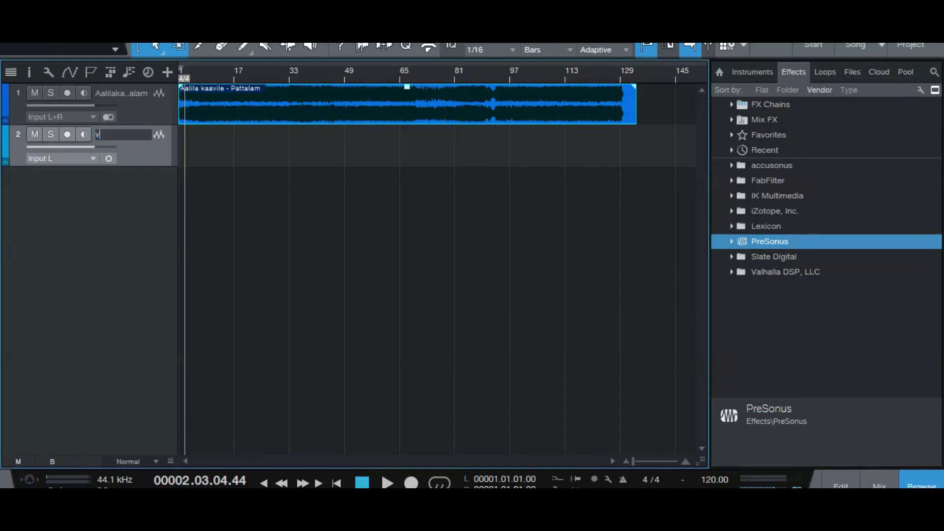
key(Return)
click(91, 158)
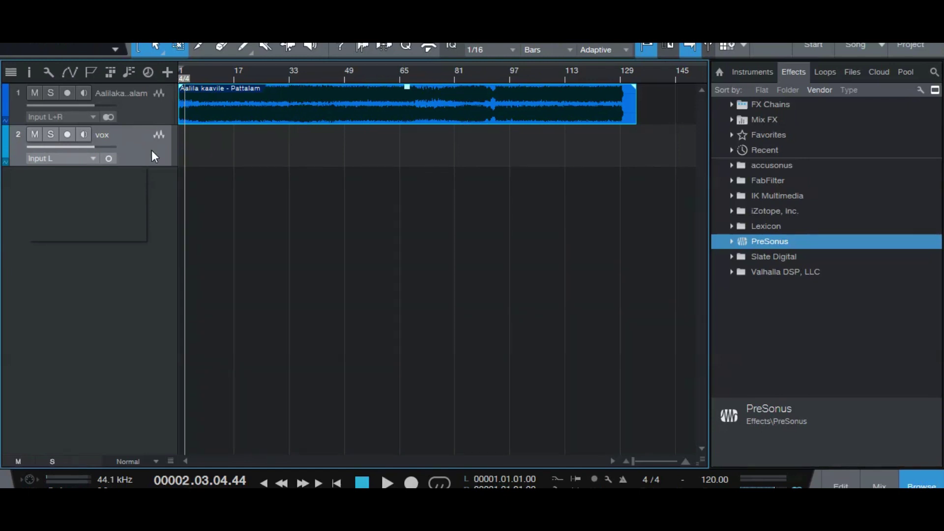
click(169, 158)
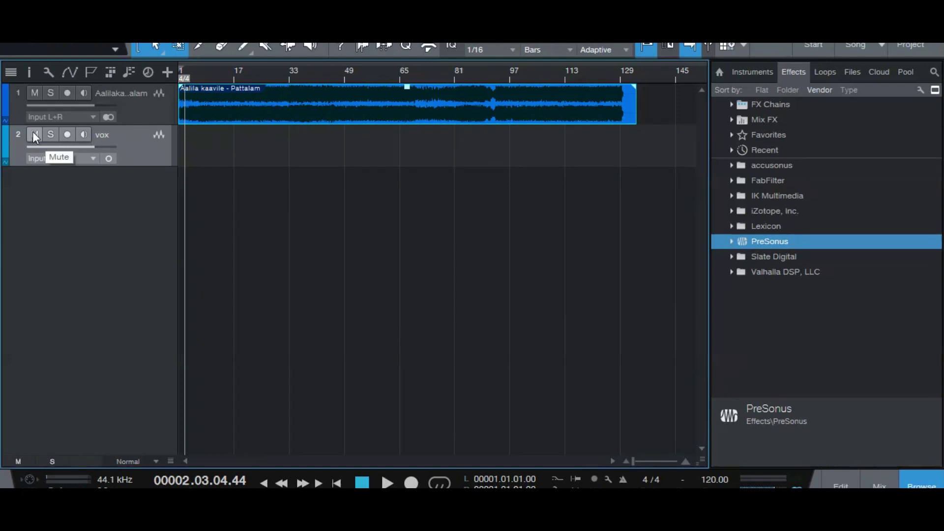
Try out mute on the song track with a brief playback, unmute it, and switch its input monitoring on and off.
click(34, 92)
key(space)
key(space)
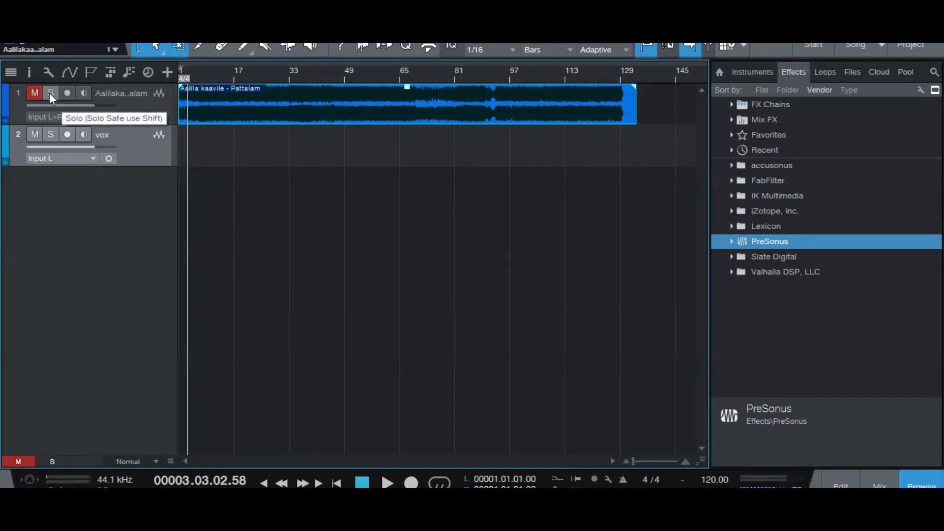
click(34, 93)
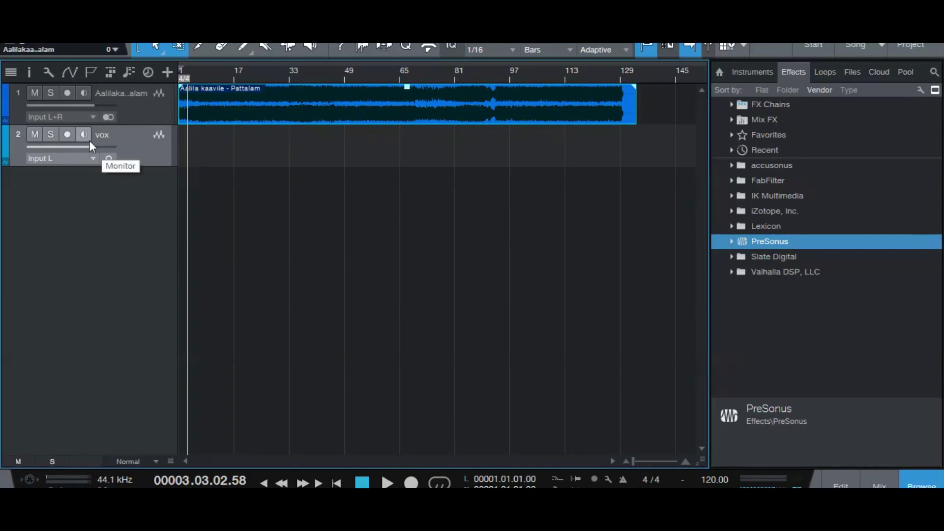
click(82, 92)
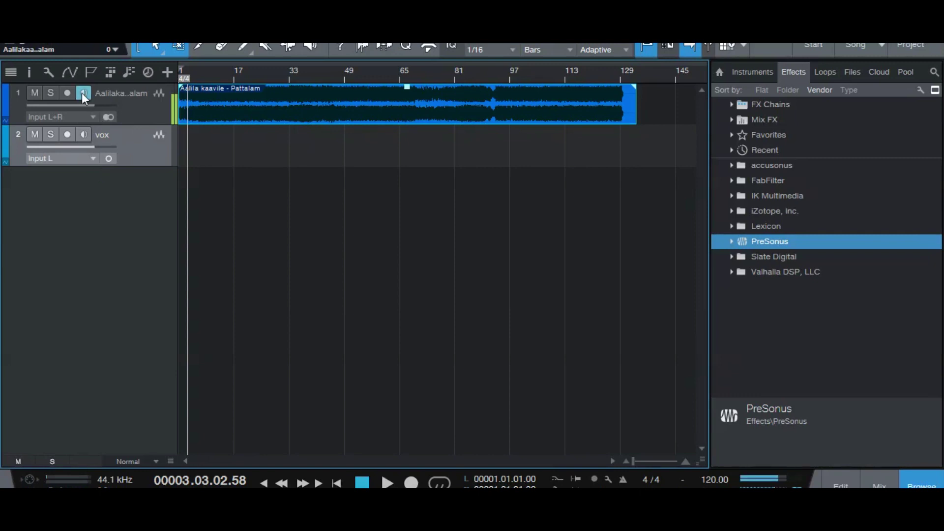
click(82, 93)
Mute the song track and arm the vox track for recording with its input monitoring off.
click(35, 93)
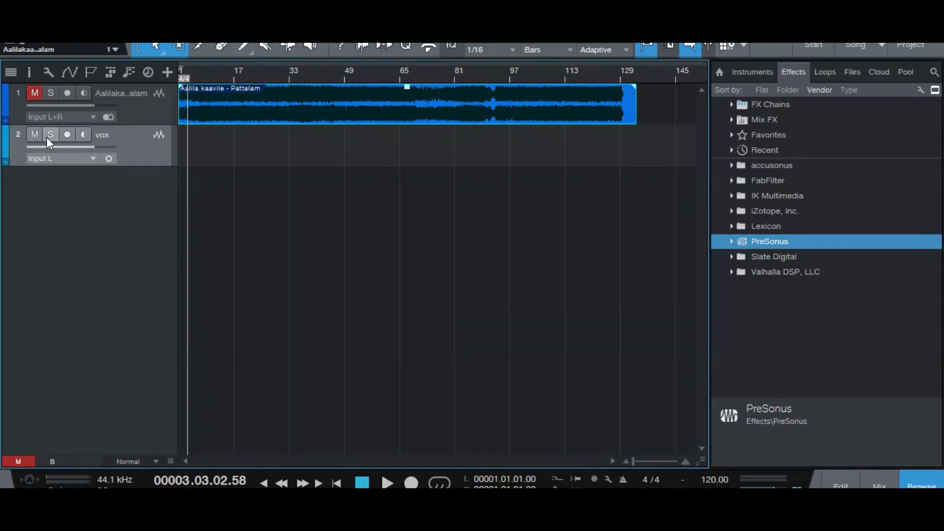
click(67, 134)
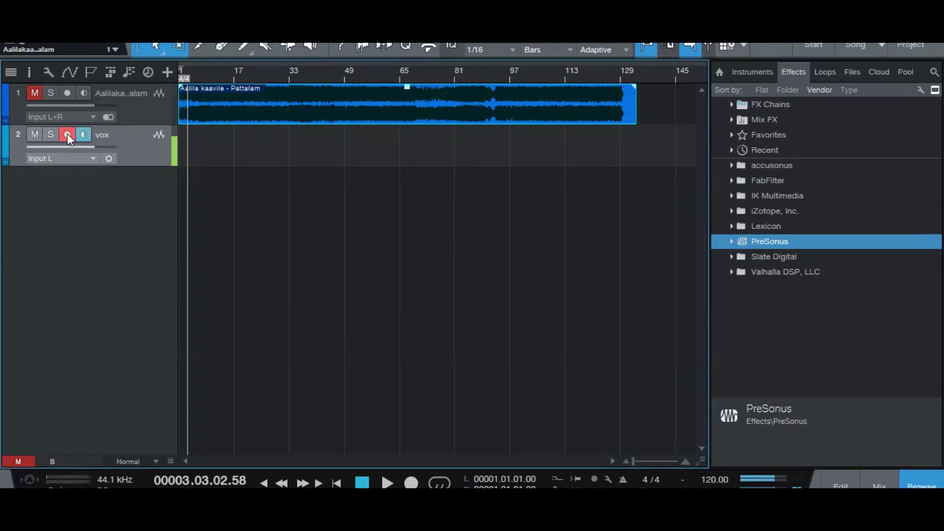
click(85, 134)
Record a short take on the vox track from bar 3 to about bar 8, and stop the transport.
click(411, 483)
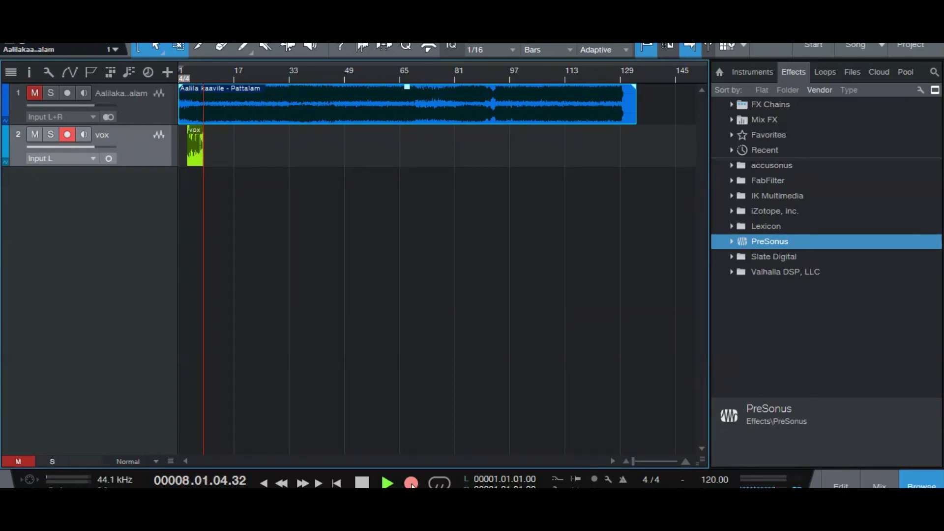
click(411, 483)
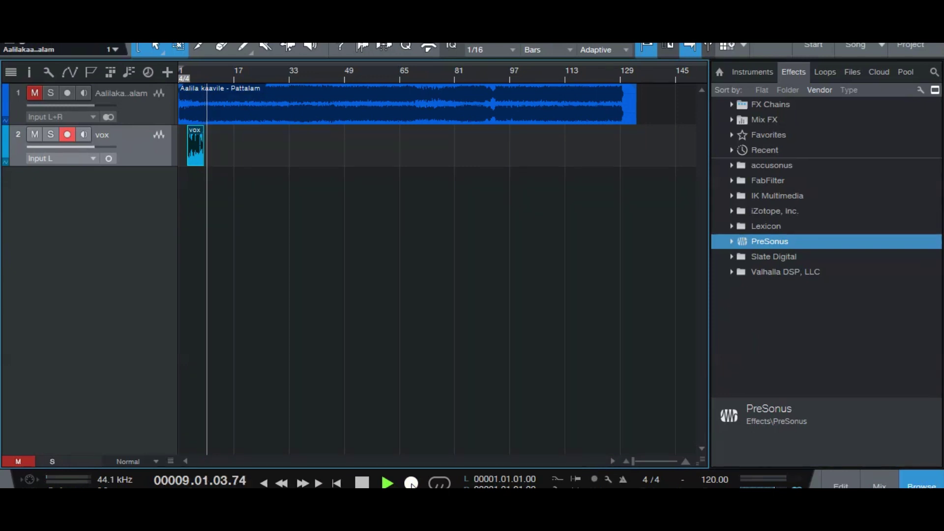
key(space)
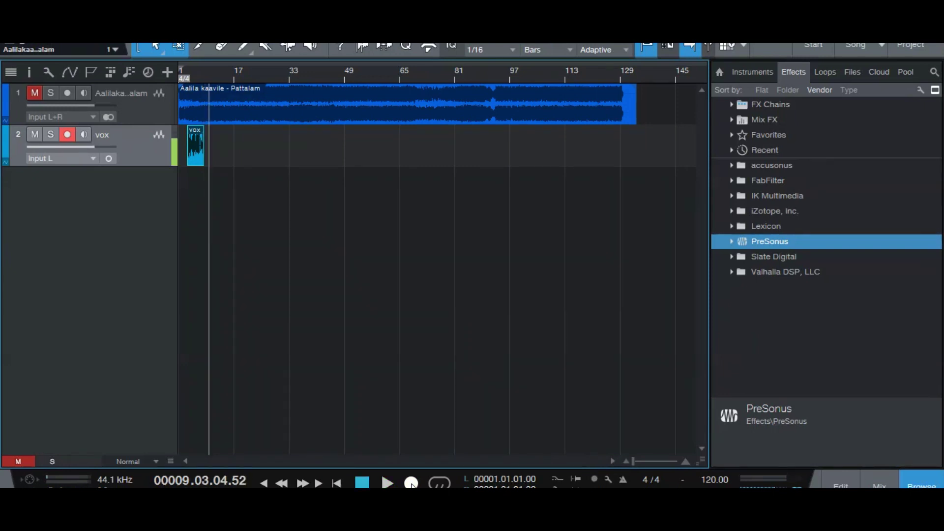
Practise placing, rewinding and forwarding the playhead around the vox take, and play the take back from about bar 3.
click(341, 309)
click(194, 76)
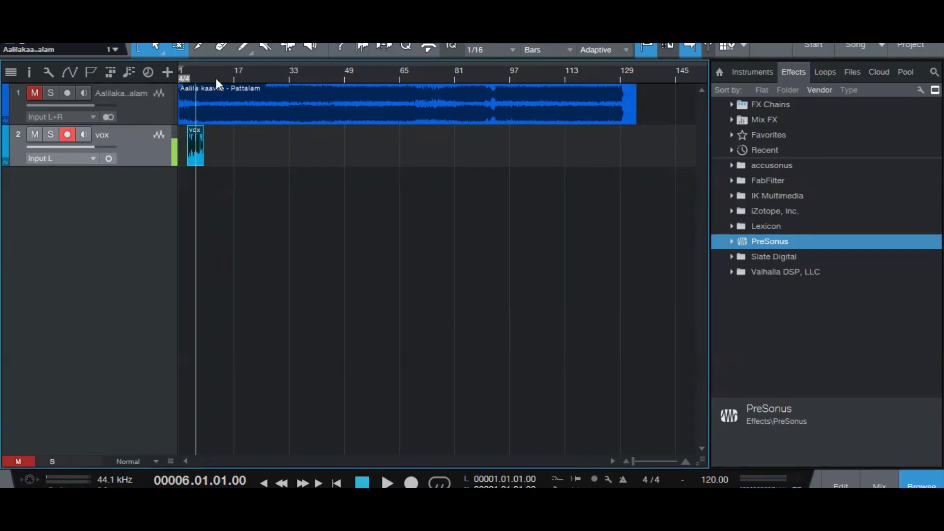
click(210, 78)
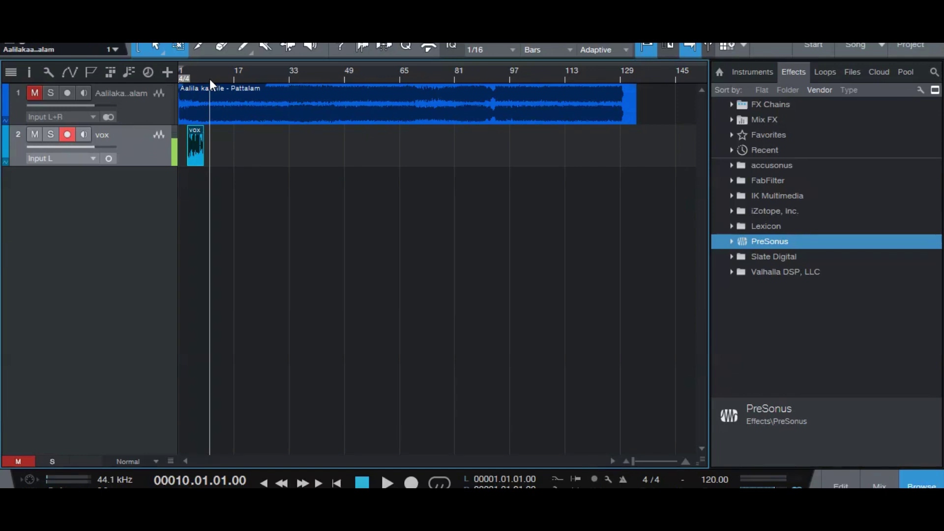
key(KP_Subtract)
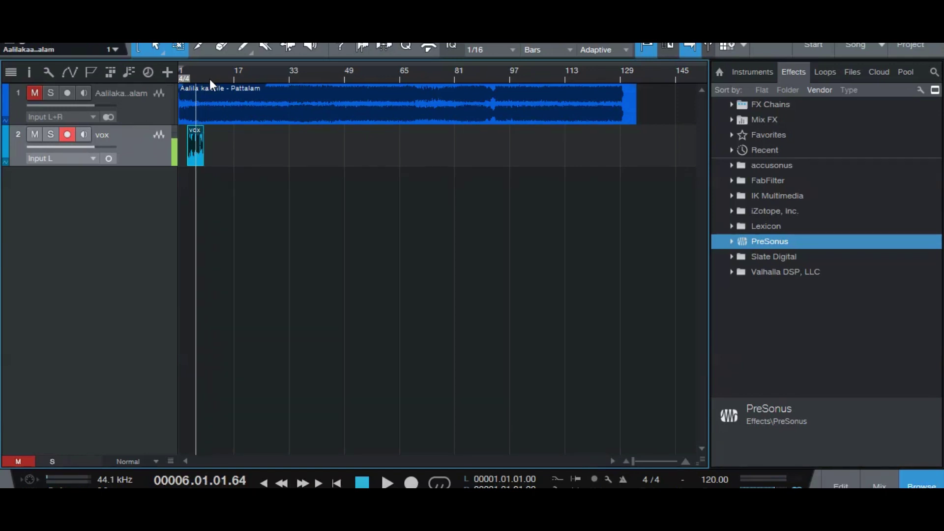
key(KP_Add)
key(KP_Subtract)
key(KP_Add)
key(KP_Subtract)
key(KP_Add)
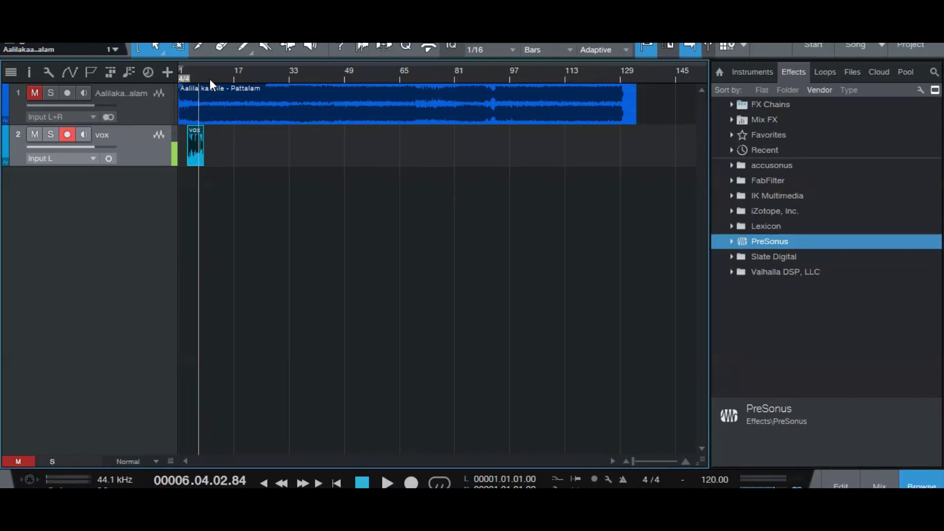
key(KP_Subtract)
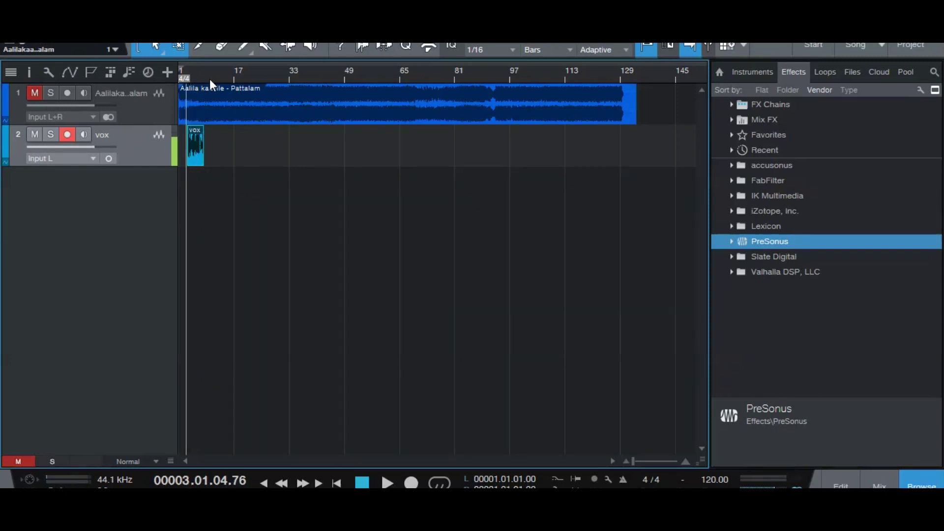
key(space)
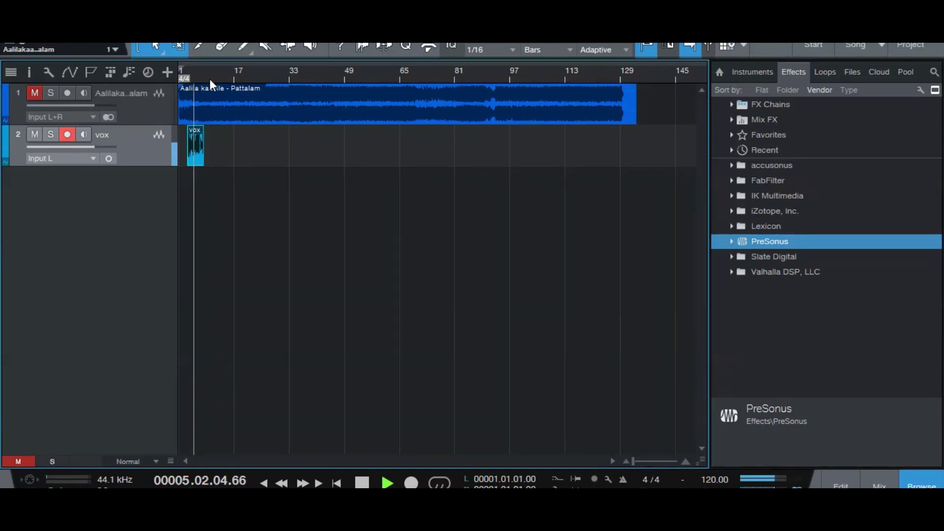
key(space)
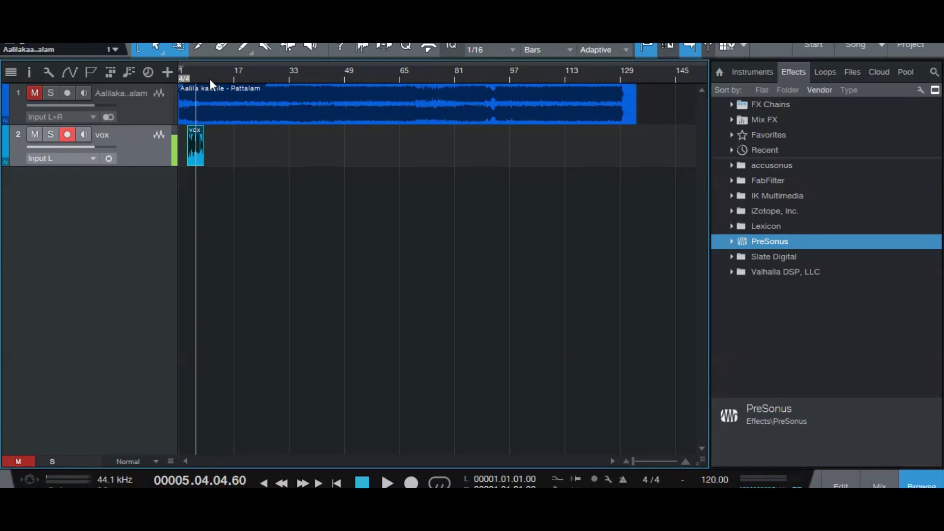
Undo the recorded vox take and record a new one from about bar 2 to bar 7.
key(ctrl+z)
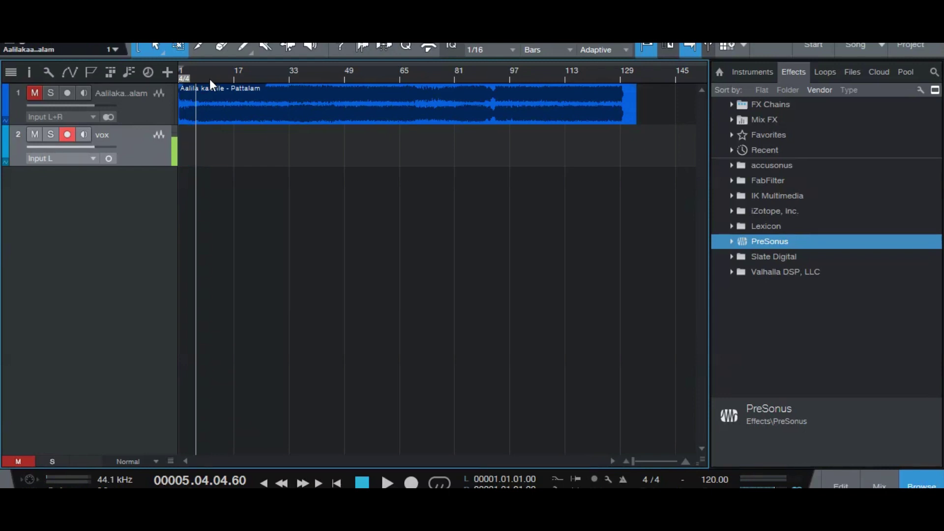
key(KP_Subtract)
key(KP_Subtract)
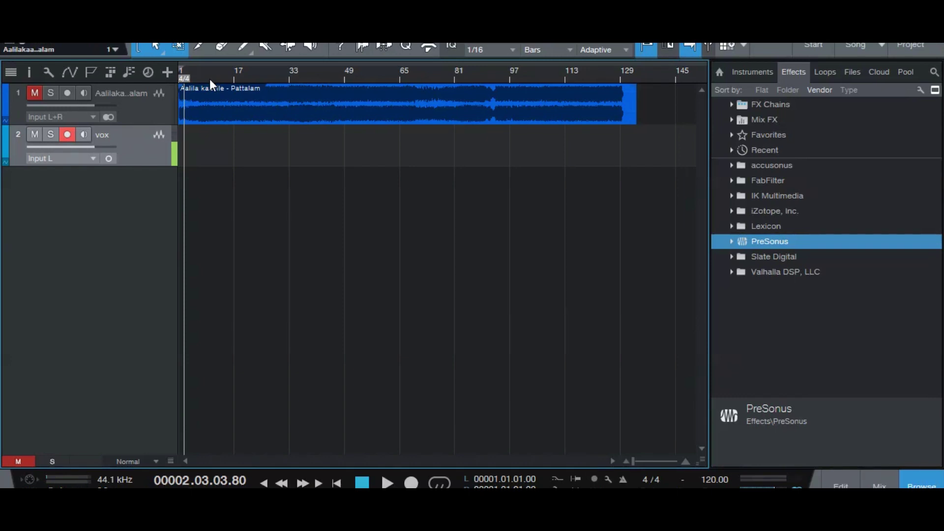
key(KP_Multiply)
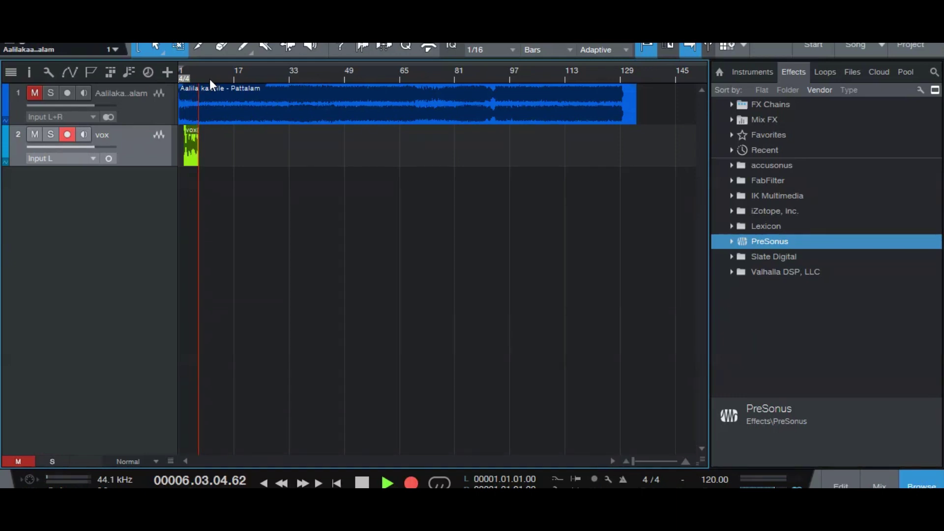
key(space)
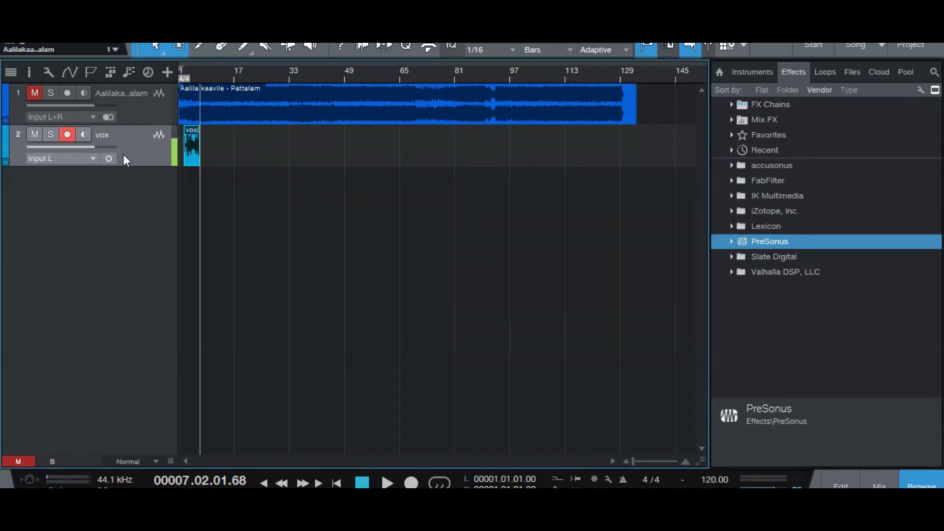
Add another mono audio track below vox, and mute and disarm the vox track.
right_click(133, 196)
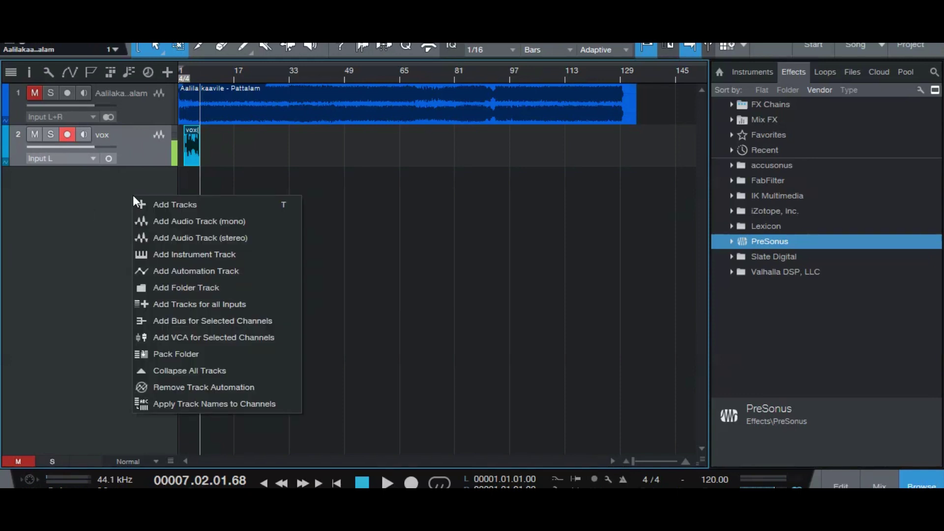
click(185, 223)
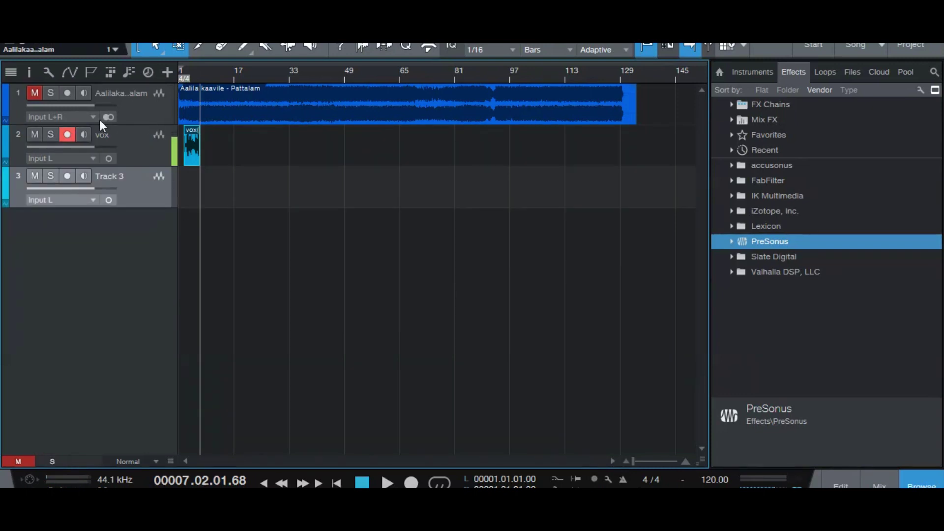
click(33, 134)
click(69, 134)
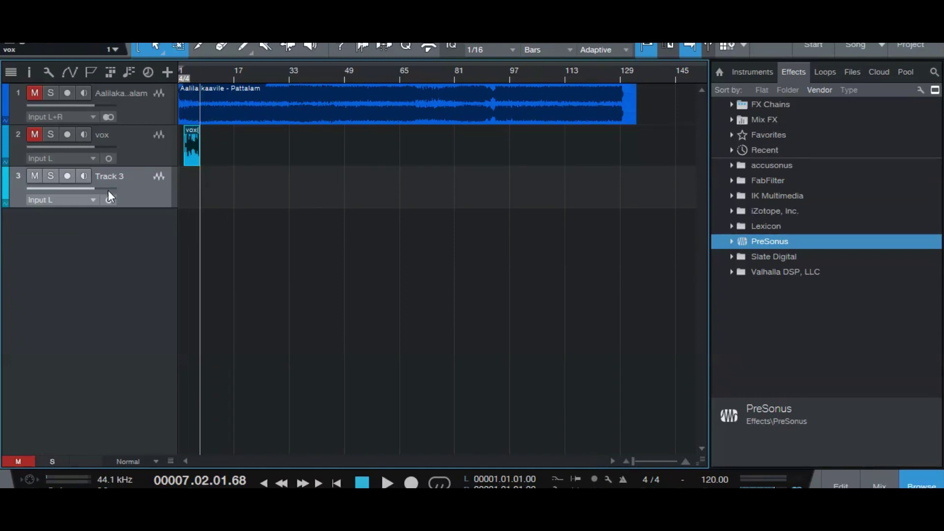
Arm the new third track and record a take on it from bar 7 to about bar 17.
click(67, 179)
key(KP_Multiply)
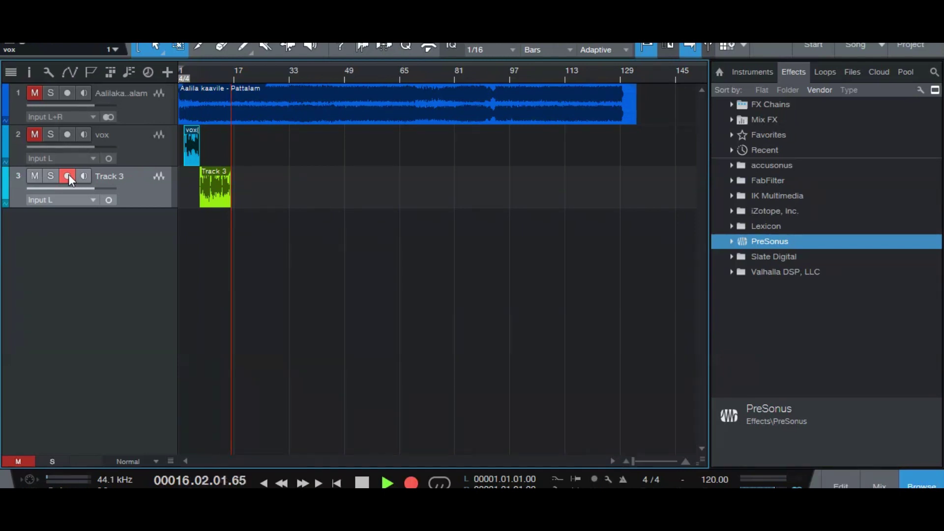
key(space)
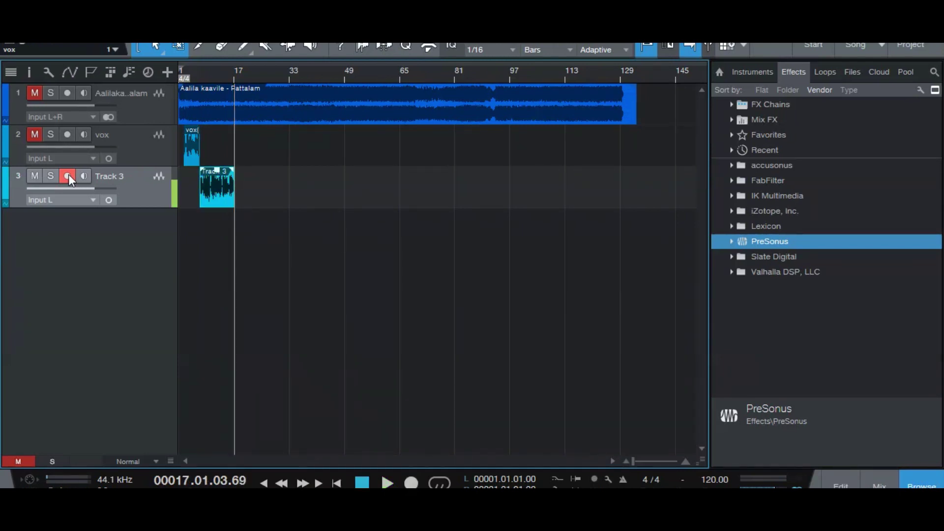